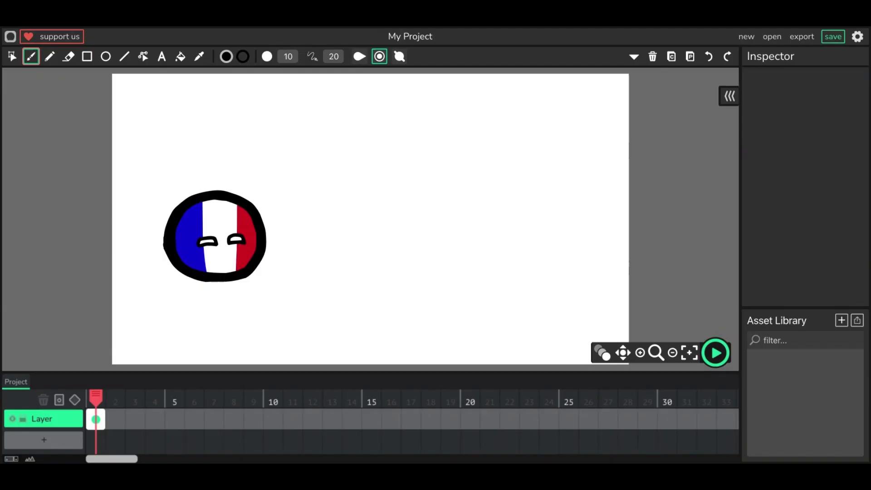
Step: Select the France ball, drag it from the left side to the stage centre, and deselect it
{"action": "scroll", "coordinate": [427, 193], "scroll_direction": "down", "scroll_amount": 2}
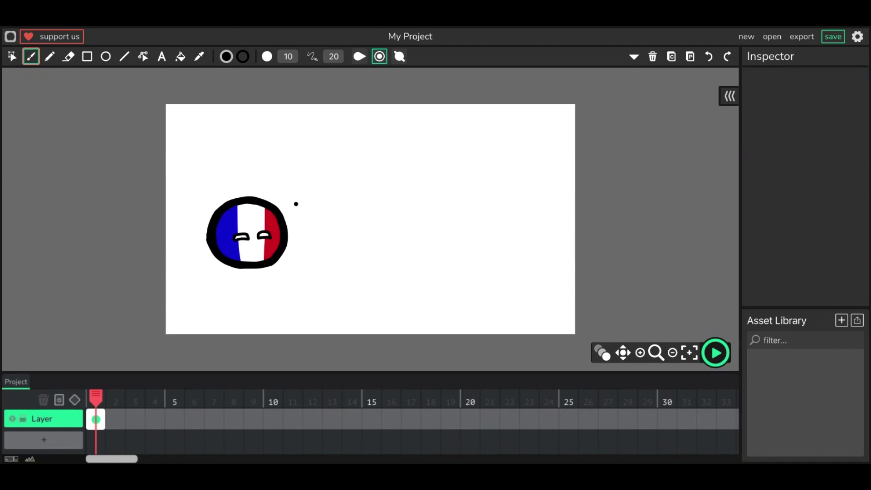
{"action": "scroll", "coordinate": [371, 219], "scroll_direction": "up", "scroll_amount": 2}
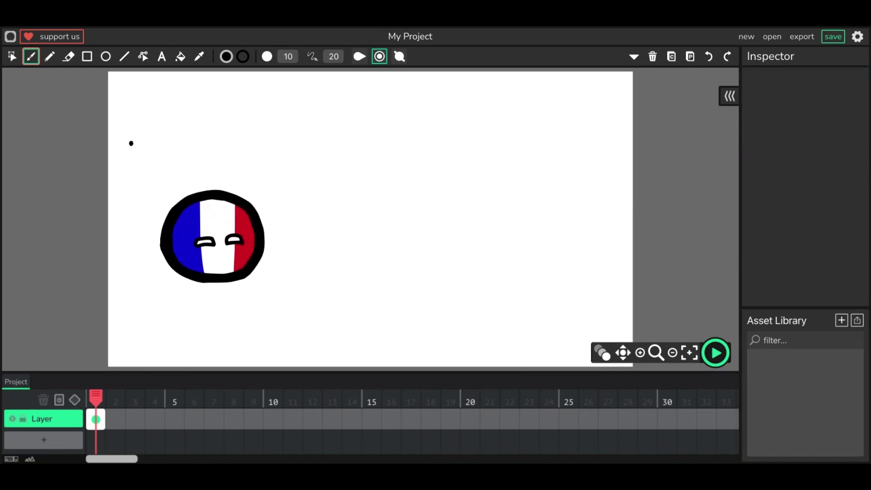
{"action": "left_click", "coordinate": [12, 56]}
{"action": "left_click_drag", "start_coordinate": [151, 165], "coordinate": [290, 307]}
{"action": "left_click_drag", "start_coordinate": [262, 260], "coordinate": [435, 215]}
{"action": "left_click", "coordinate": [521, 208]}
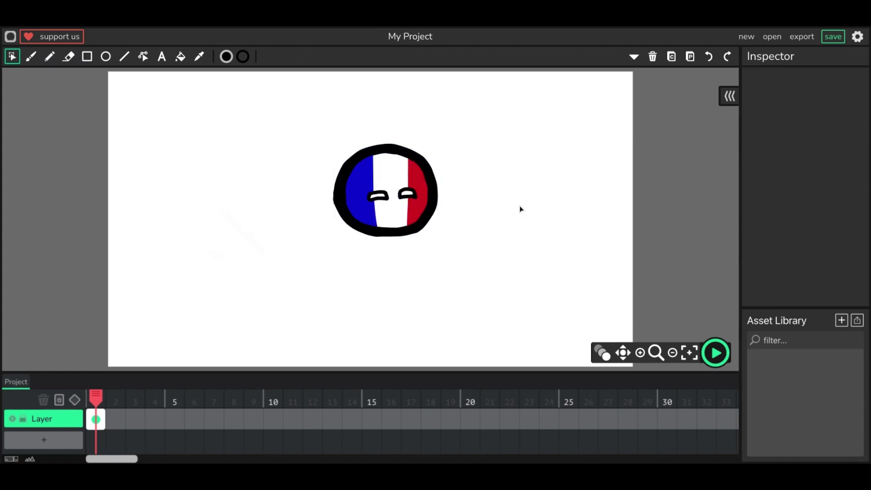
{"action": "left_click", "coordinate": [32, 56]}
{"action": "scroll", "coordinate": [301, 142], "scroll_direction": "up", "scroll_amount": 3}
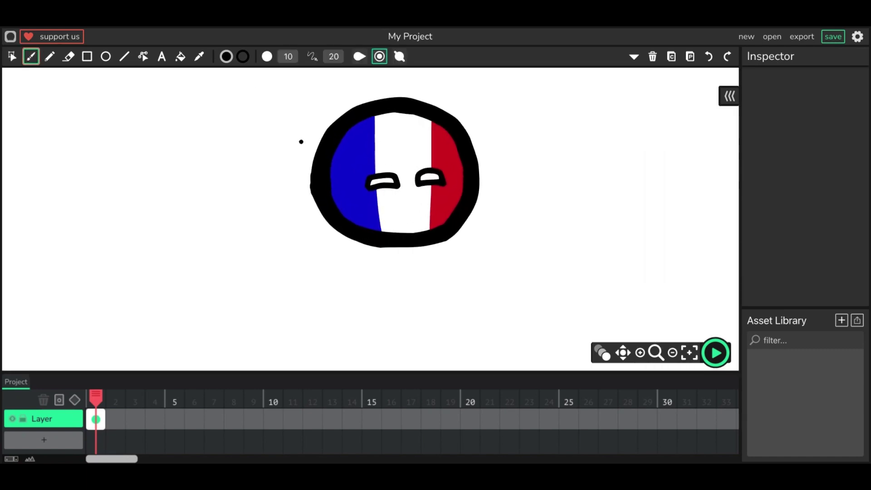
{"action": "scroll", "coordinate": [321, 152], "scroll_direction": "down", "scroll_amount": 5}
{"action": "scroll", "coordinate": [320, 154], "scroll_direction": "up", "scroll_amount": 5}
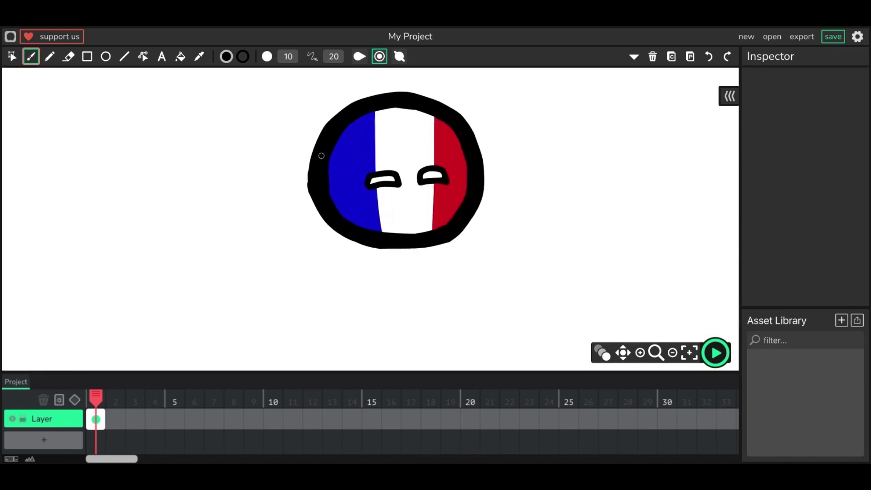
{"action": "scroll", "coordinate": [430, 124], "scroll_direction": "down", "scroll_amount": 5}
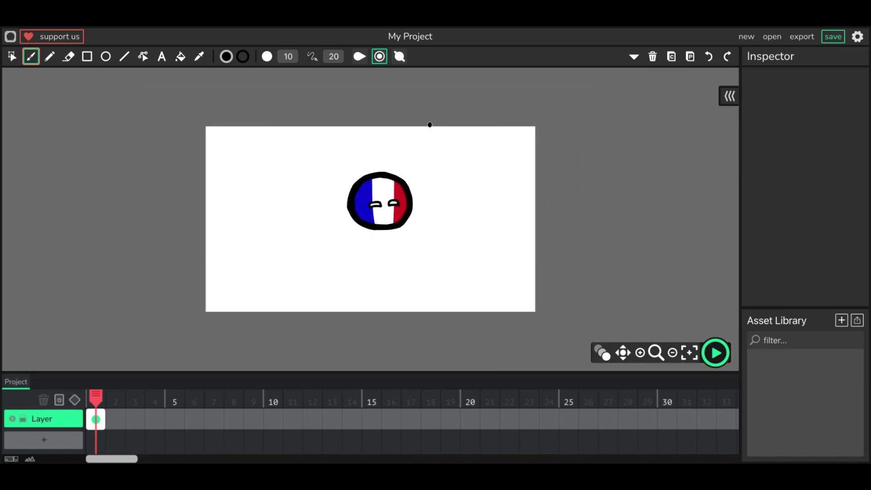
{"action": "scroll", "coordinate": [430, 124], "scroll_direction": "up", "scroll_amount": 2}
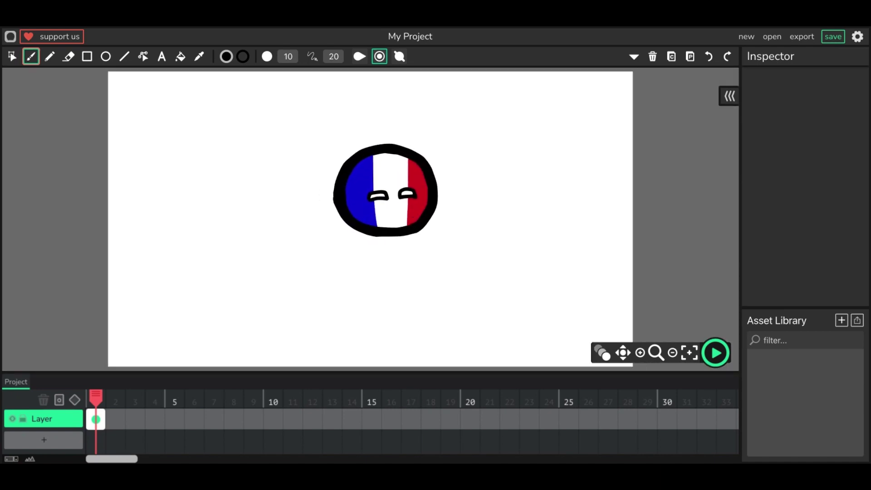
{"action": "left_click", "coordinate": [50, 56]}
{"action": "left_click", "coordinate": [7, 58]}
{"action": "left_click", "coordinate": [31, 57]}
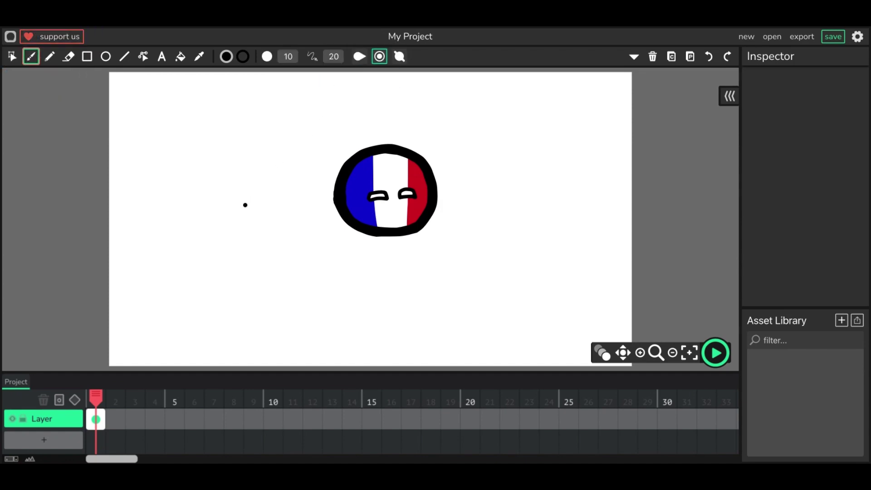
{"action": "left_click", "coordinate": [858, 37]}
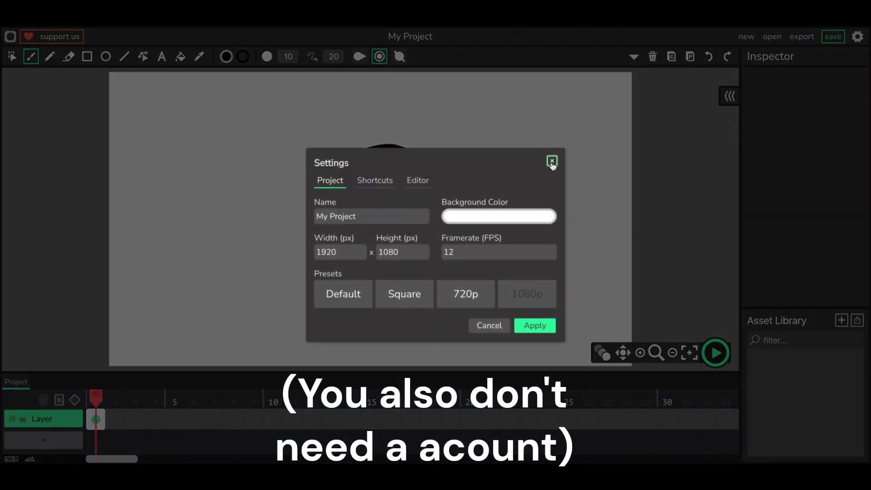
{"action": "left_click", "coordinate": [552, 161]}
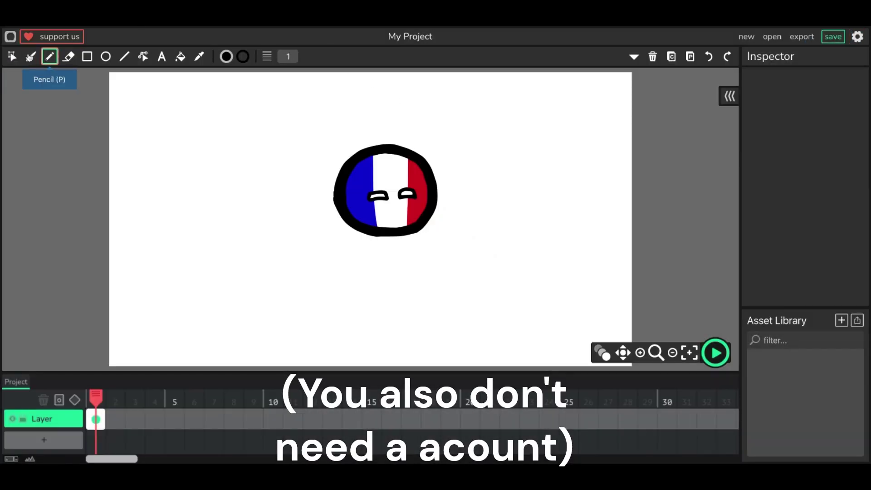
{"action": "left_click", "coordinate": [32, 58]}
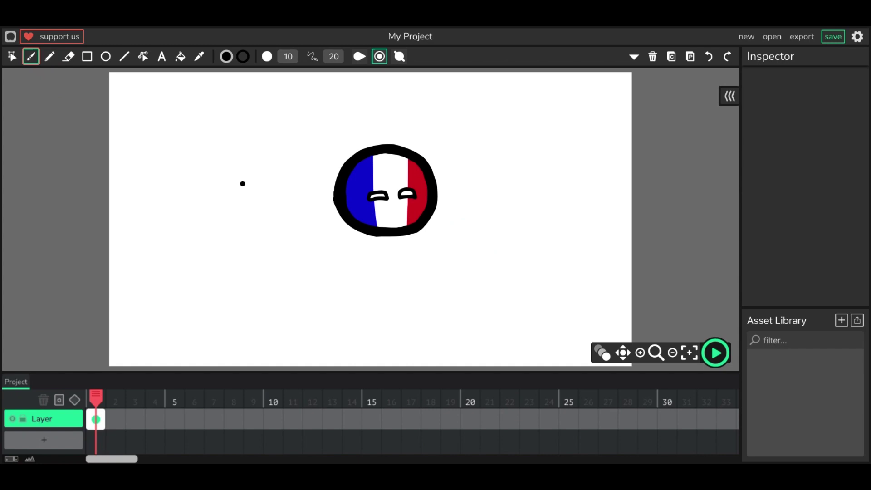
{"action": "mouse_move", "coordinate": [242, 183]}
{"action": "left_mouse_down"}
{"action": "mouse_move", "coordinate": [217, 186]}
{"action": "mouse_move", "coordinate": [210, 202]}
{"action": "mouse_move", "coordinate": [226, 241]}
{"action": "mouse_move", "coordinate": [249, 237]}
{"action": "mouse_move", "coordinate": [258, 221]}
{"action": "mouse_move", "coordinate": [245, 184]}
{"action": "left_mouse_up"}
{"action": "left_click", "coordinate": [12, 56]}
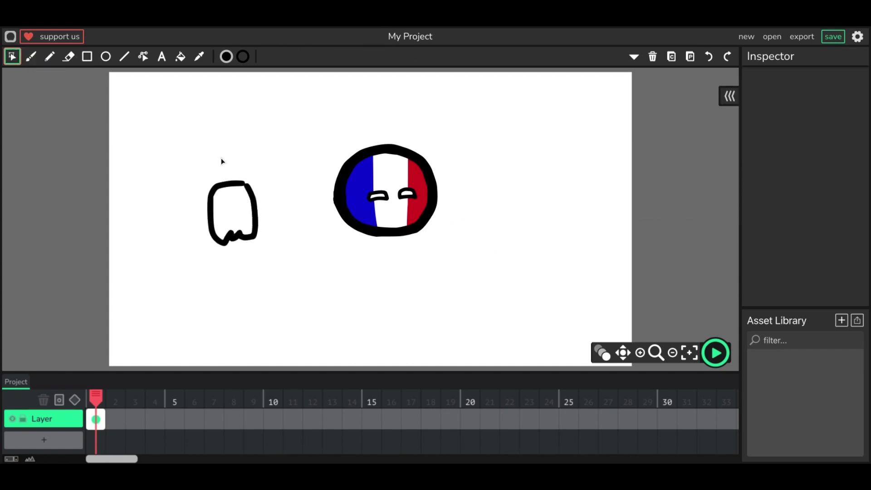
{"action": "left_click", "coordinate": [232, 188]}
{"action": "key", "text": "Delete"}
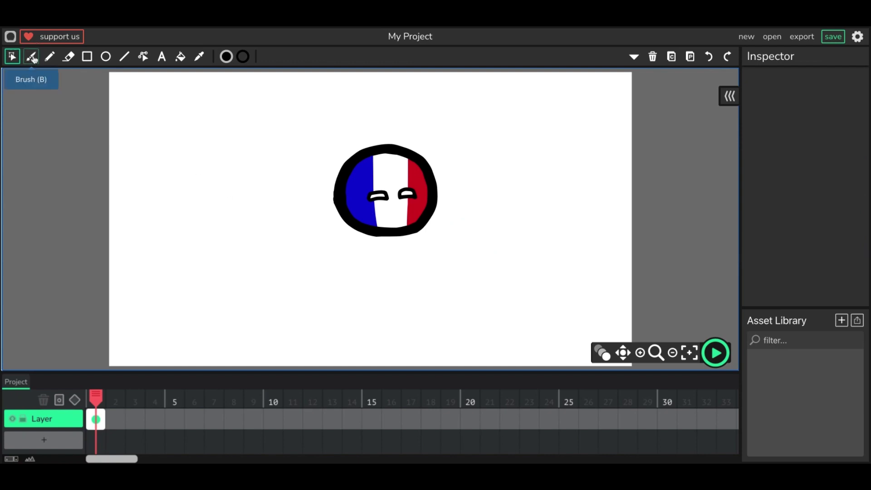
{"action": "left_click", "coordinate": [30, 56]}
{"action": "left_click", "coordinate": [195, 167]}
{"action": "left_click", "coordinate": [228, 168]}
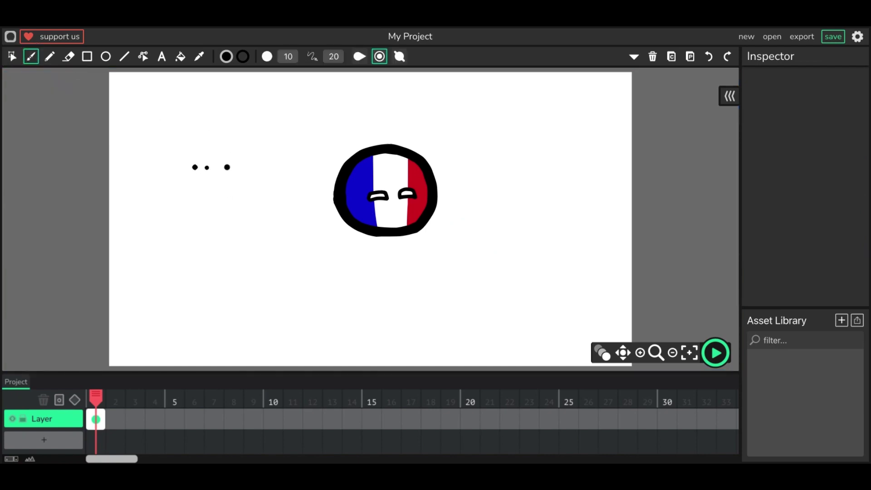
{"action": "mouse_move", "coordinate": [184, 165]}
{"action": "left_mouse_down"}
{"action": "mouse_move", "coordinate": [246, 179]}
{"action": "mouse_move", "coordinate": [268, 169]}
{"action": "left_mouse_up"}
{"action": "left_click_drag", "start_coordinate": [206, 144], "coordinate": [312, 144]}
{"action": "mouse_move", "coordinate": [296, 77]}
{"action": "left_mouse_down"}
{"action": "mouse_move", "coordinate": [301, 108]}
{"action": "mouse_move", "coordinate": [327, 69]}
{"action": "mouse_move", "coordinate": [279, 72]}
{"action": "mouse_move", "coordinate": [299, 81]}
{"action": "left_mouse_up"}
{"action": "left_click", "coordinate": [181, 55]}
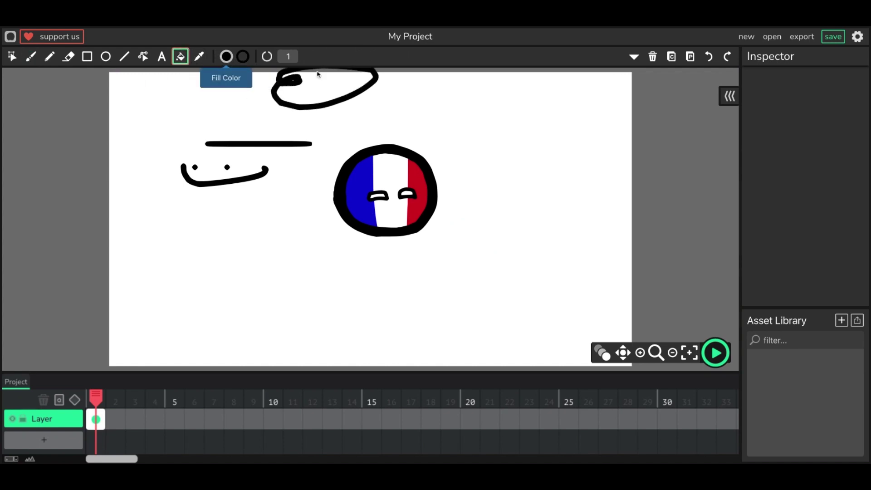
{"action": "left_click", "coordinate": [319, 78]}
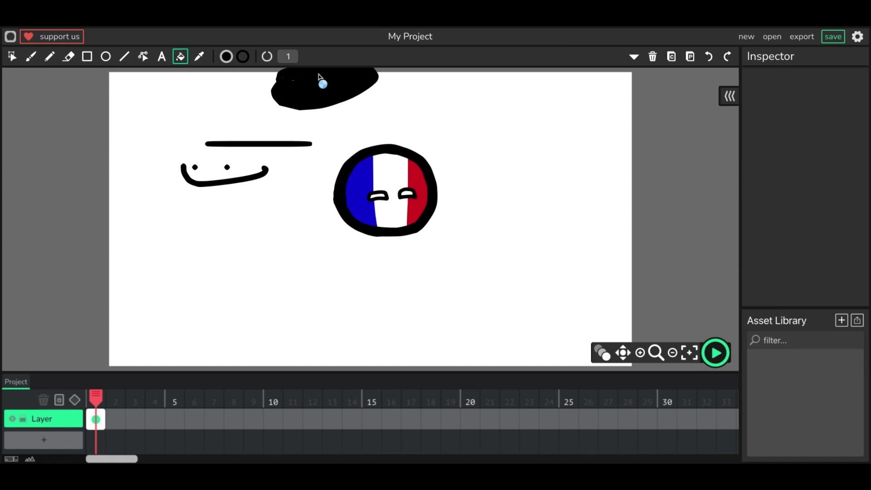
{"action": "left_click", "coordinate": [13, 56]}
{"action": "left_click_drag", "start_coordinate": [146, 73], "coordinate": [302, 247]}
{"action": "key", "text": "Delete"}
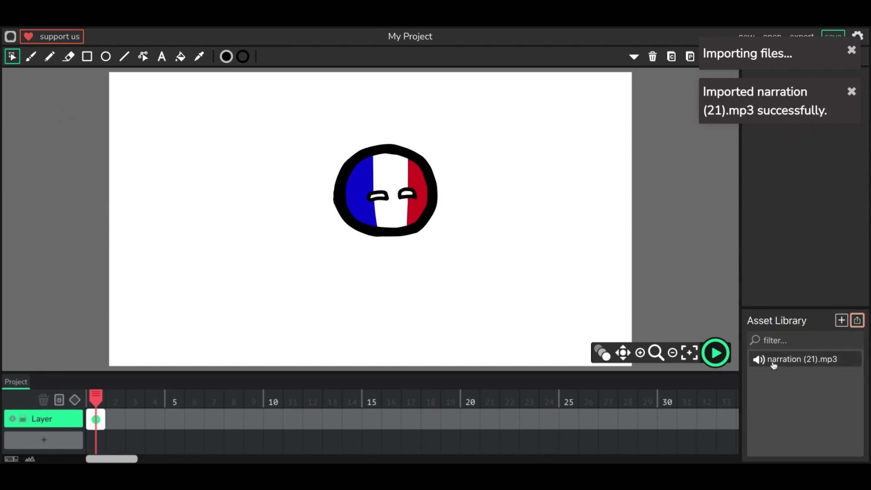
Step: Add Layer 2 and place the narration (21).mp3 sound on its frame
{"action": "left_click", "coordinate": [43, 440]}
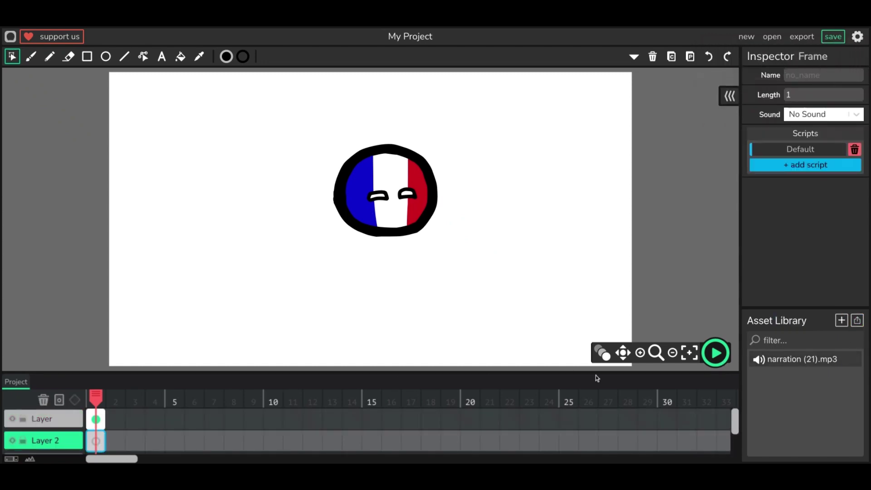
{"action": "left_click", "coordinate": [773, 360]}
{"action": "left_click", "coordinate": [765, 377]}
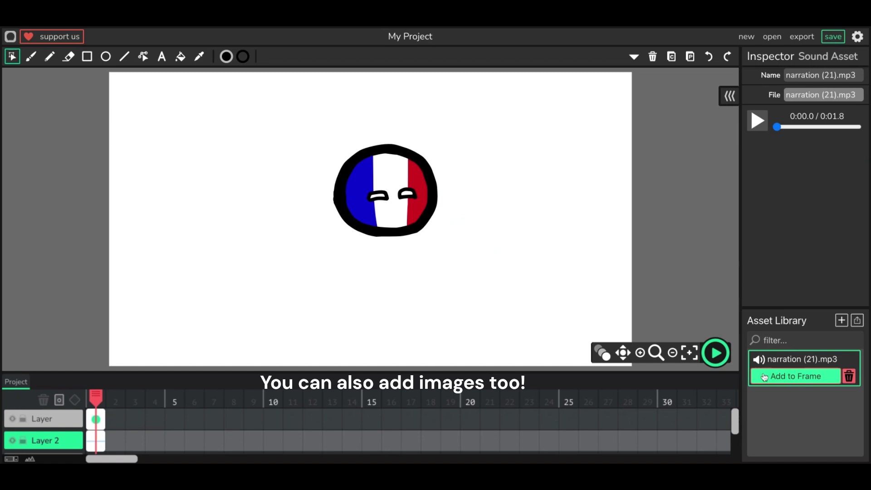
Step: Extend Layer 2's sound frame to frame 17 and preview the animation with sound
{"action": "left_click", "coordinate": [98, 440]}
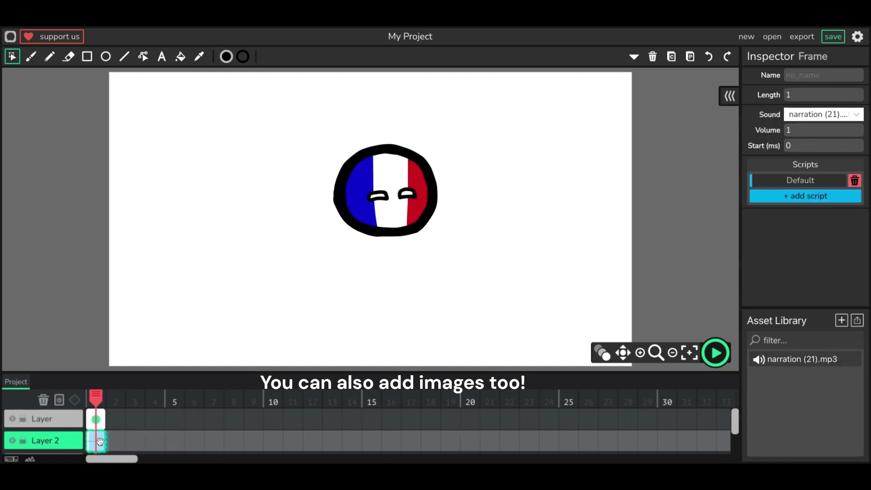
{"action": "left_click_drag", "start_coordinate": [104, 441], "coordinate": [422, 441]}
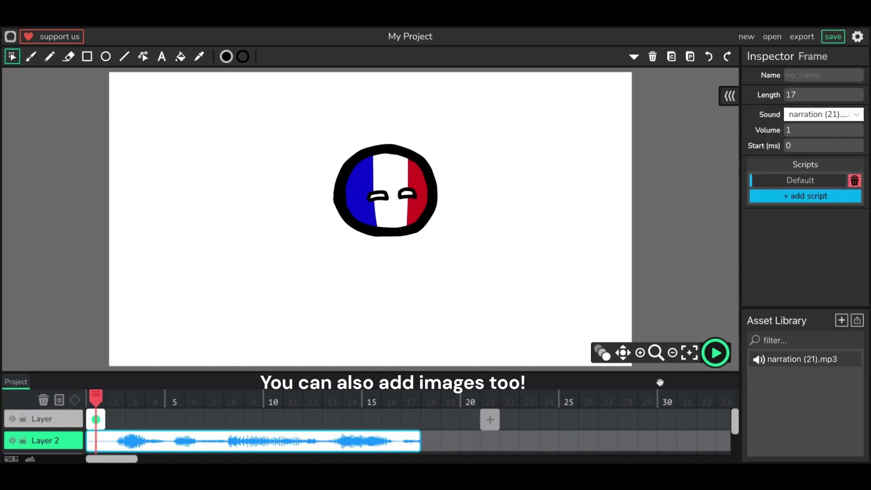
{"action": "left_click", "coordinate": [716, 353]}
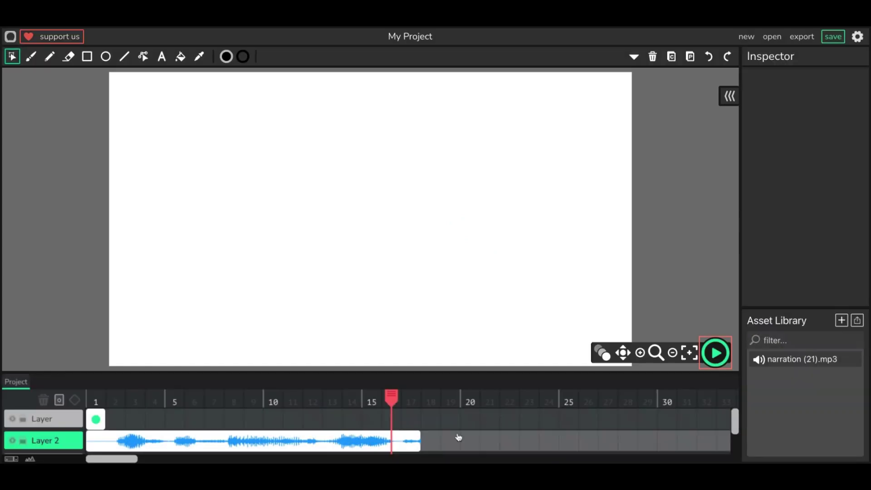
{"action": "left_click", "coordinate": [375, 440]}
Step: Delete the narration sound clip from Layer 2's frame
{"action": "left_click", "coordinate": [102, 420]}
{"action": "left_click", "coordinate": [108, 439]}
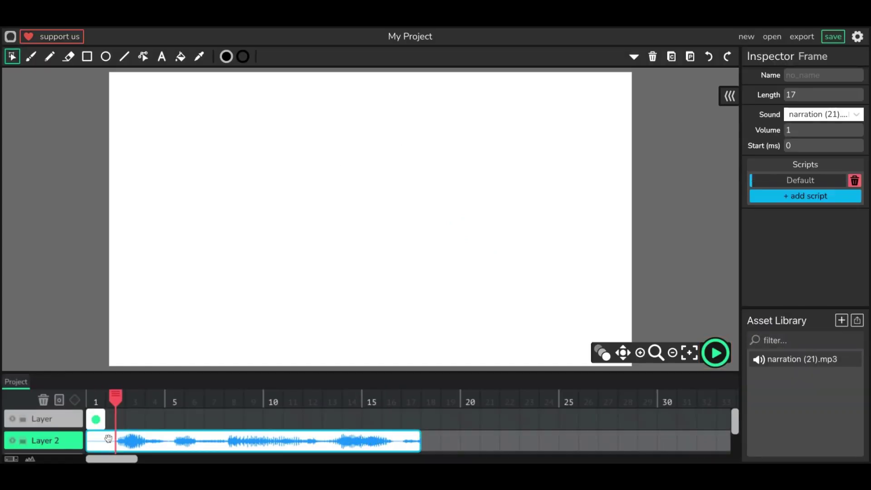
{"action": "key", "text": "Delete"}
{"action": "left_click", "coordinate": [95, 419]}
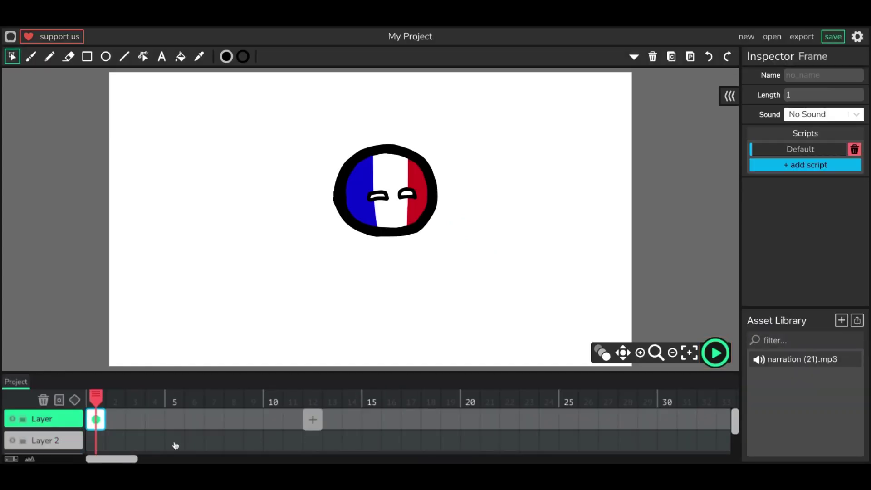
{"action": "left_click", "coordinate": [100, 447]}
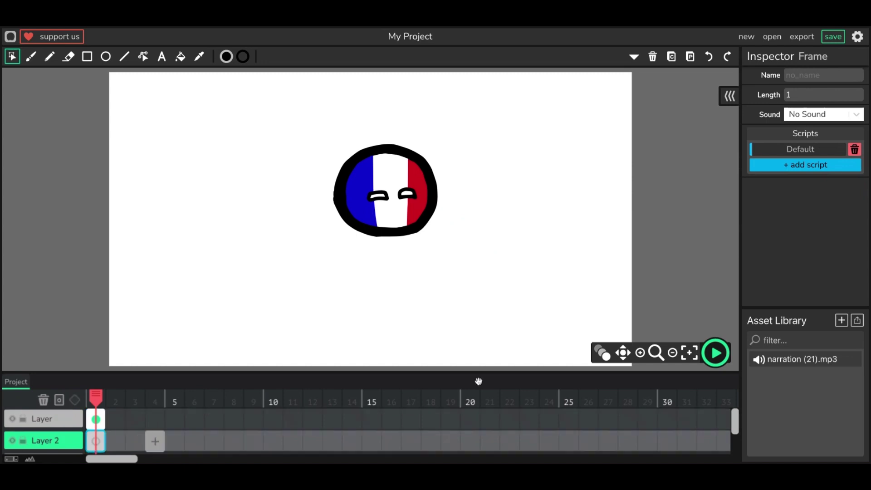
Step: Place narration (21).mp3 back on Layer 2's frame and skip ahead in its preview
{"action": "left_click", "coordinate": [792, 363]}
{"action": "left_click", "coordinate": [789, 379]}
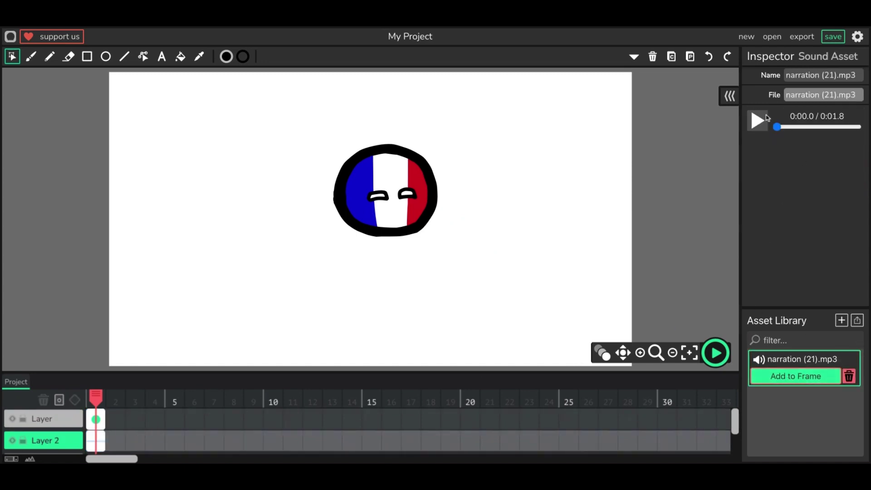
{"action": "left_click", "coordinate": [808, 127]}
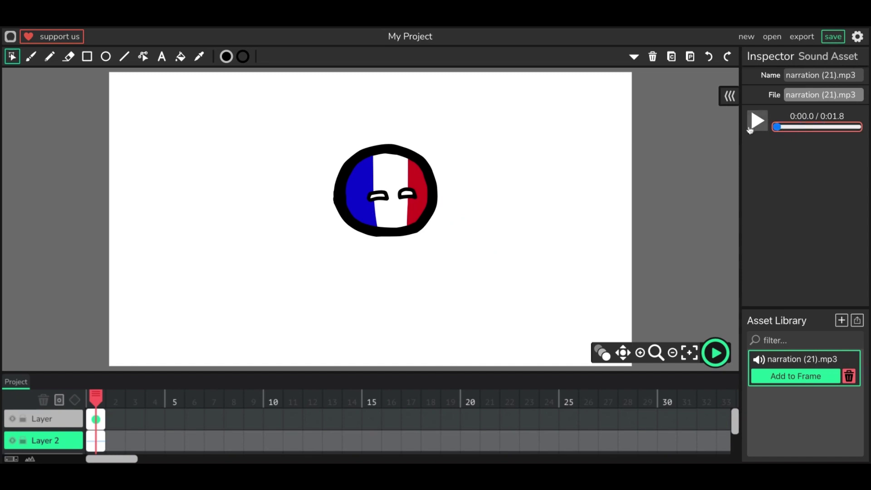
Step: Delete narration (21).mp3 from the Asset Library and reselect Layer's first frame
{"action": "left_click", "coordinate": [837, 78]}
{"action": "left_click", "coordinate": [812, 360]}
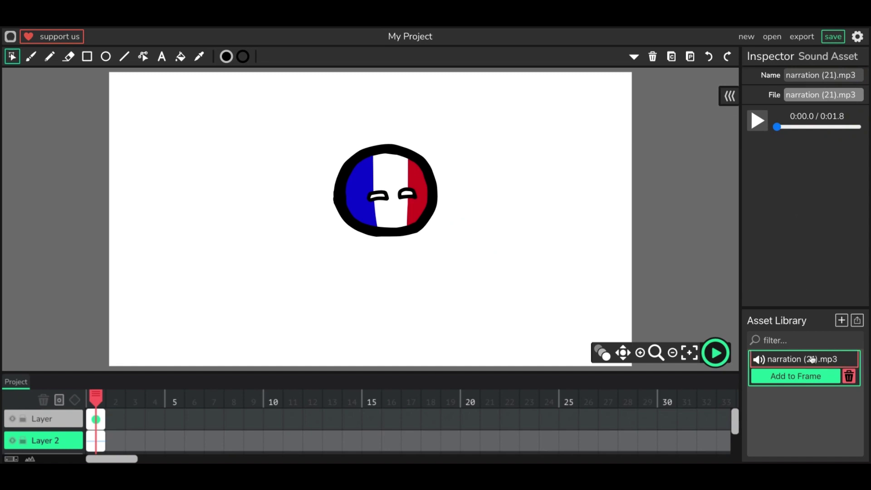
{"action": "left_click", "coordinate": [850, 376]}
{"action": "left_click", "coordinate": [457, 295]}
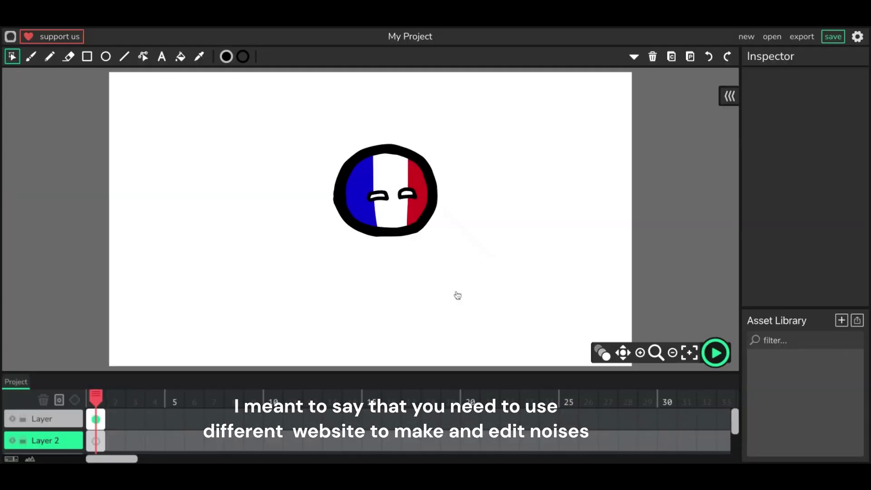
{"action": "left_click", "coordinate": [96, 419]}
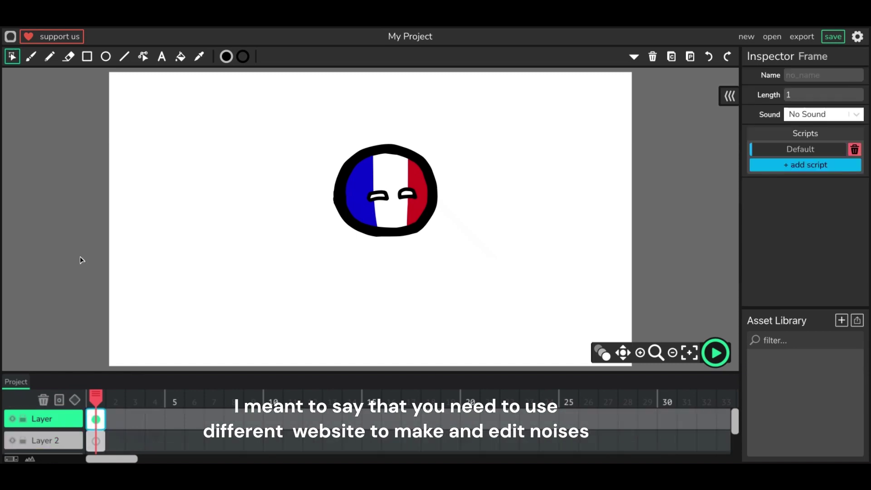
{"action": "left_click", "coordinate": [32, 57]}
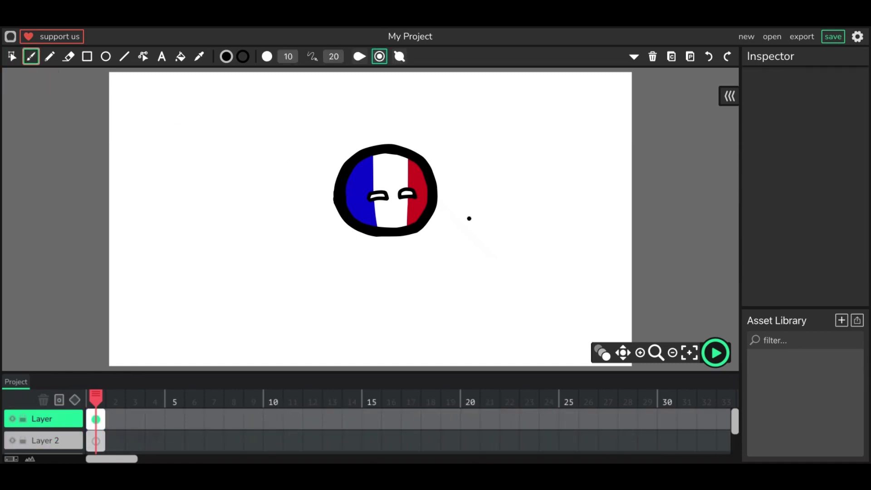
Step: Draw arrow strokes left of the ball, then undo both strokes
{"action": "left_click_drag", "start_coordinate": [303, 237], "coordinate": [350, 225]}
{"action": "left_click_drag", "start_coordinate": [354, 228], "coordinate": [333, 240]}
{"action": "left_click", "coordinate": [710, 56]}
{"action": "left_click", "coordinate": [709, 56]}
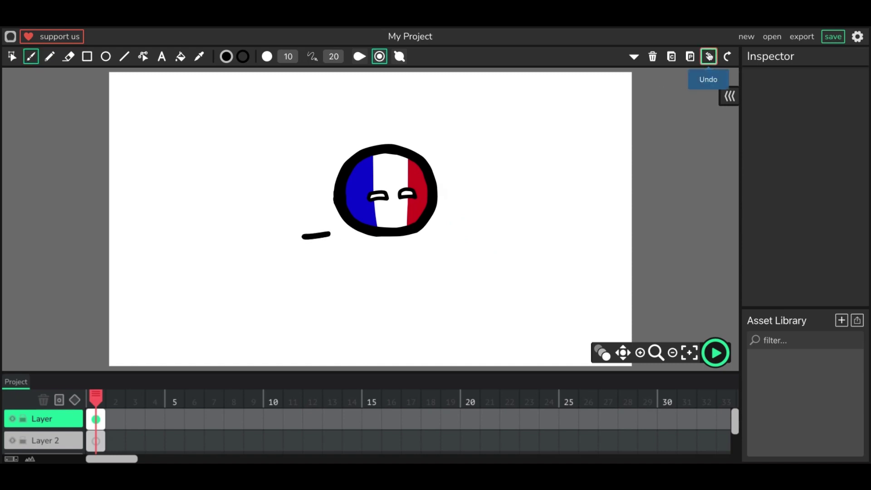
{"action": "left_click", "coordinate": [710, 57]}
Step: On Layer 2, brush two eye dots and a curved smile left of the France ball
{"action": "left_click", "coordinate": [12, 56]}
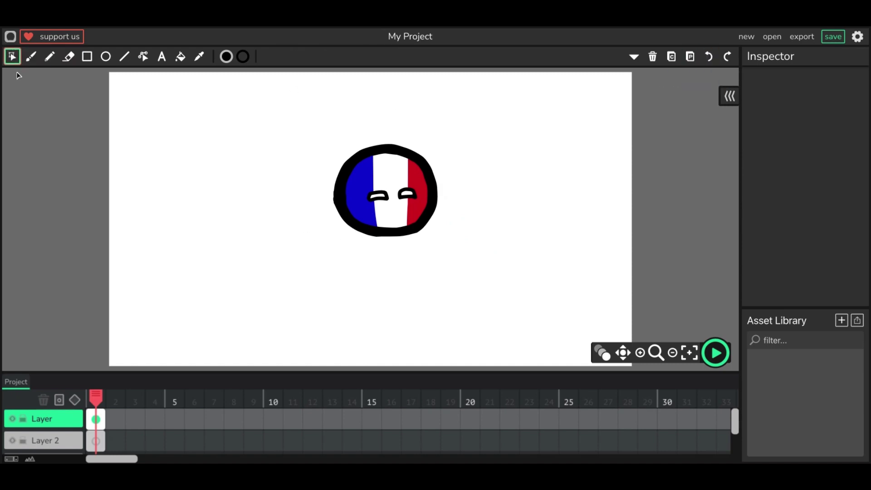
{"action": "scroll", "coordinate": [45, 436], "scroll_direction": "down", "scroll_amount": 1}
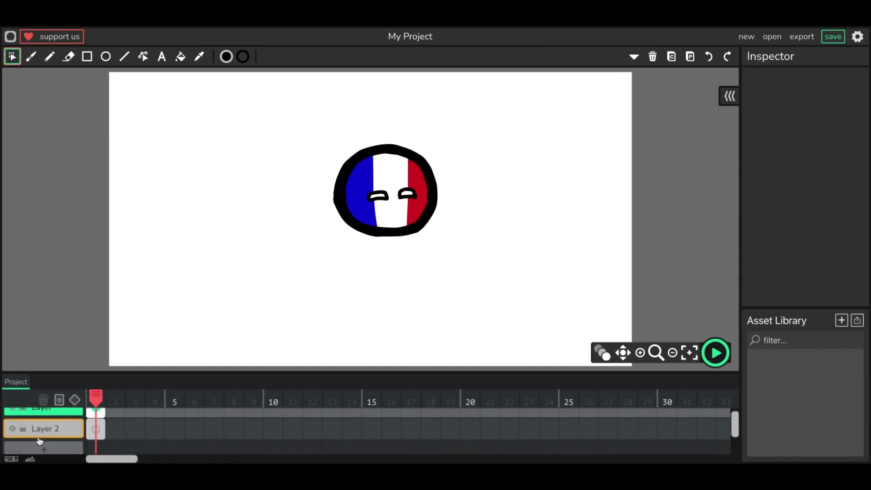
{"action": "left_click", "coordinate": [96, 429]}
{"action": "left_click", "coordinate": [31, 57]}
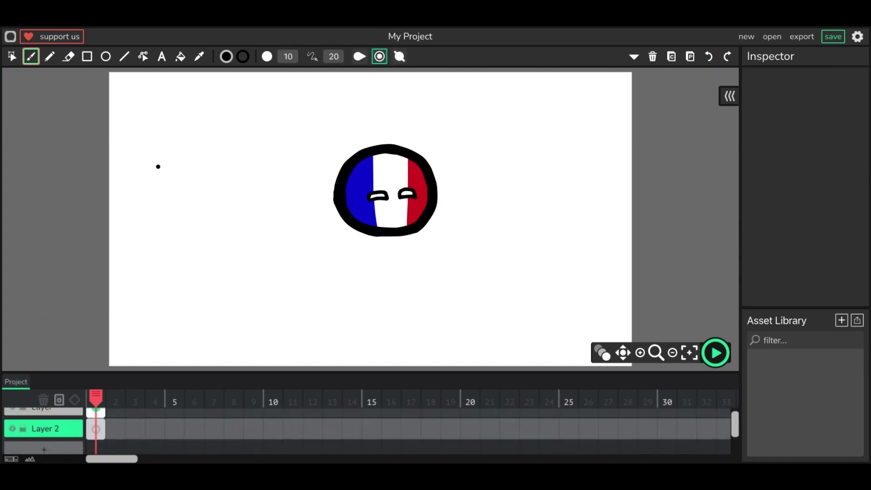
{"action": "left_click", "coordinate": [160, 171]}
{"action": "left_click", "coordinate": [206, 174]}
{"action": "mouse_move", "coordinate": [142, 182]}
{"action": "left_mouse_down"}
{"action": "mouse_move", "coordinate": [196, 221]}
{"action": "mouse_move", "coordinate": [261, 194]}
{"action": "left_mouse_up"}
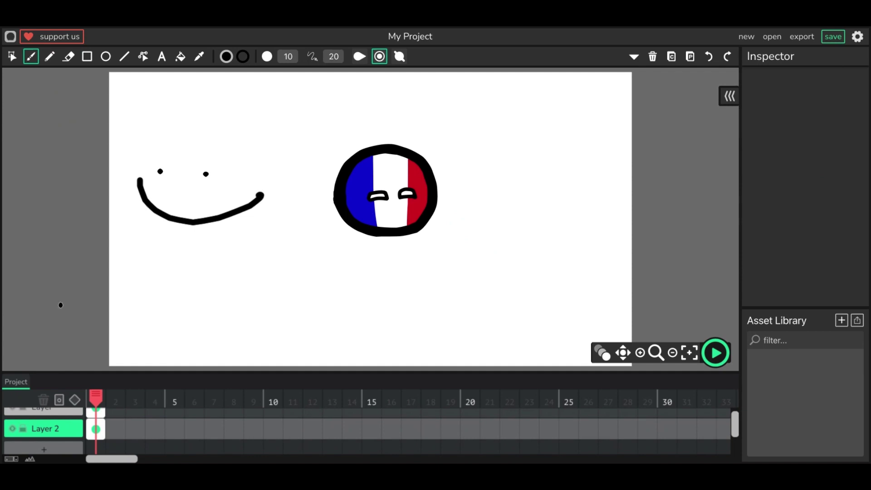
Step: Toggle Layer 2's visibility off and on several times, leaving it visible
{"action": "left_click", "coordinate": [12, 428]}
{"action": "left_click", "coordinate": [12, 429]}
{"action": "left_click", "coordinate": [12, 429]}
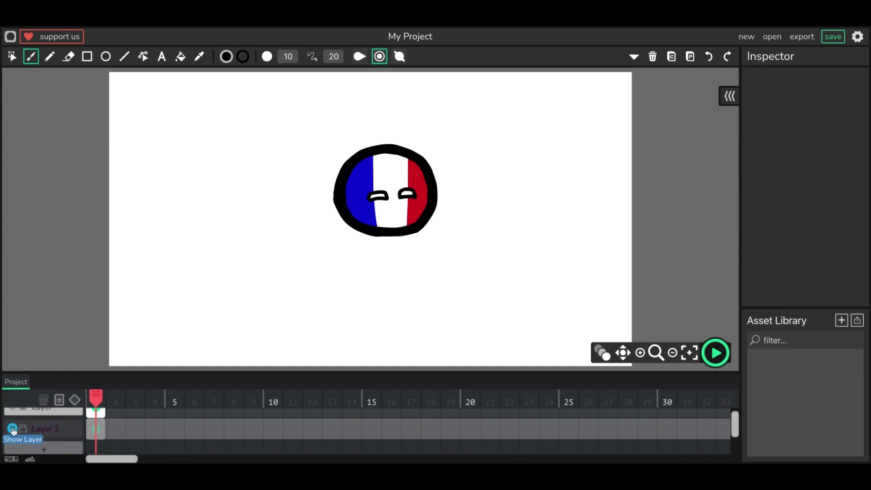
{"action": "left_click", "coordinate": [12, 429]}
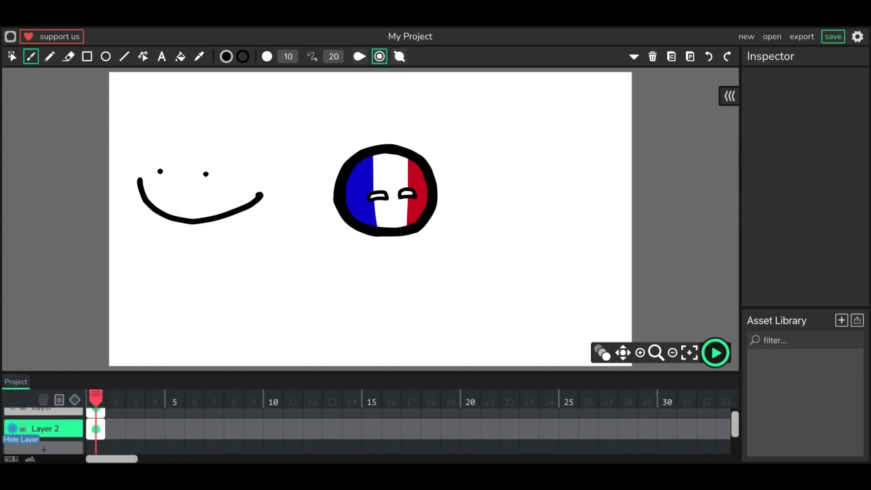
{"action": "left_click", "coordinate": [12, 429]}
{"action": "left_click", "coordinate": [12, 429]}
{"action": "left_click", "coordinate": [12, 429]}
{"action": "left_click", "coordinate": [12, 428]}
Step: Brush a ground line and a tree on Layer 2, then delete Layer 2's frame and drawings
{"action": "scroll", "coordinate": [12, 428], "scroll_direction": "up", "scroll_amount": 1}
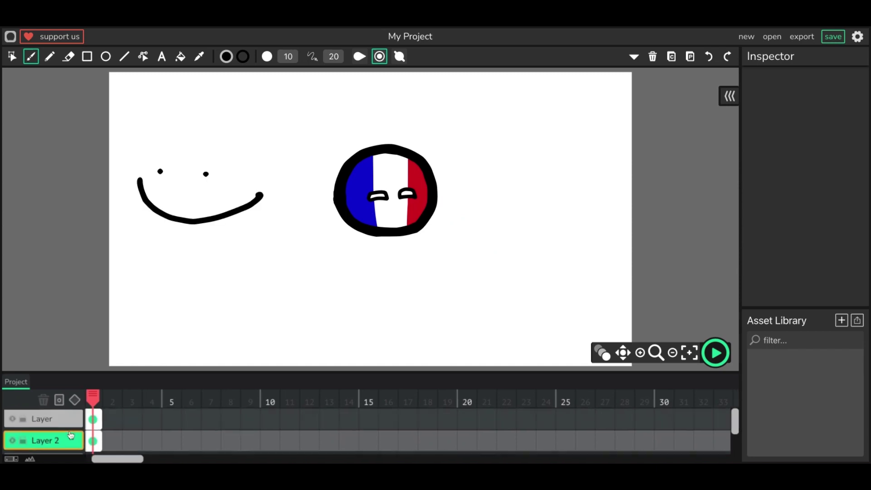
{"action": "left_click", "coordinate": [96, 418]}
{"action": "scroll", "coordinate": [209, 434], "scroll_direction": "down", "scroll_amount": 1}
{"action": "scroll", "coordinate": [209, 440], "scroll_direction": "up", "scroll_amount": 1}
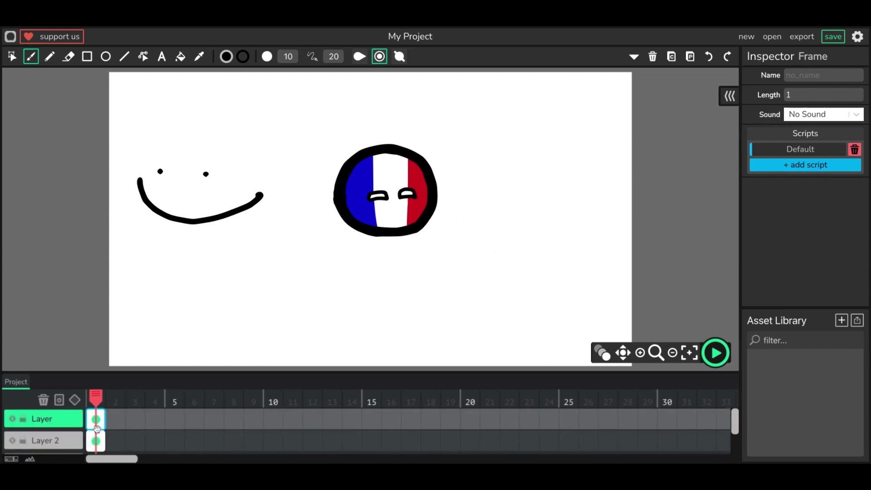
{"action": "left_click", "coordinate": [96, 441]}
{"action": "left_click_drag", "start_coordinate": [563, 206], "coordinate": [295, 215]}
{"action": "mouse_move", "coordinate": [496, 202]}
{"action": "left_mouse_down"}
{"action": "mouse_move", "coordinate": [494, 179]}
{"action": "mouse_move", "coordinate": [472, 174]}
{"action": "mouse_move", "coordinate": [491, 158]}
{"action": "mouse_move", "coordinate": [509, 173]}
{"action": "mouse_move", "coordinate": [498, 178]}
{"action": "mouse_move", "coordinate": [480, 143]}
{"action": "mouse_move", "coordinate": [504, 140]}
{"action": "mouse_move", "coordinate": [509, 148]}
{"action": "mouse_move", "coordinate": [497, 152]}
{"action": "mouse_move", "coordinate": [505, 136]}
{"action": "left_mouse_up"}
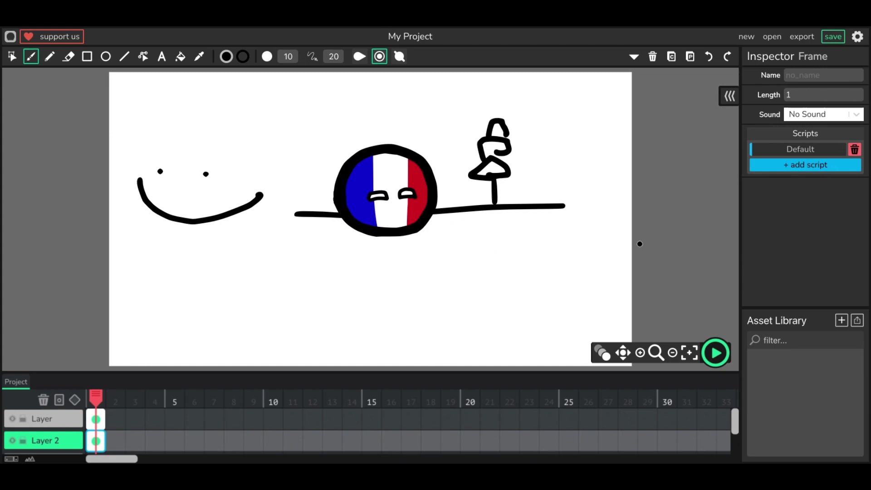
{"action": "key", "text": "Delete"}
Step: Add frames at 12 and 19 on Layer and shorten the ball's keyframe back to one frame
{"action": "left_click", "coordinate": [96, 418]}
{"action": "scroll", "coordinate": [291, 443], "scroll_direction": "right", "scroll_amount": 2}
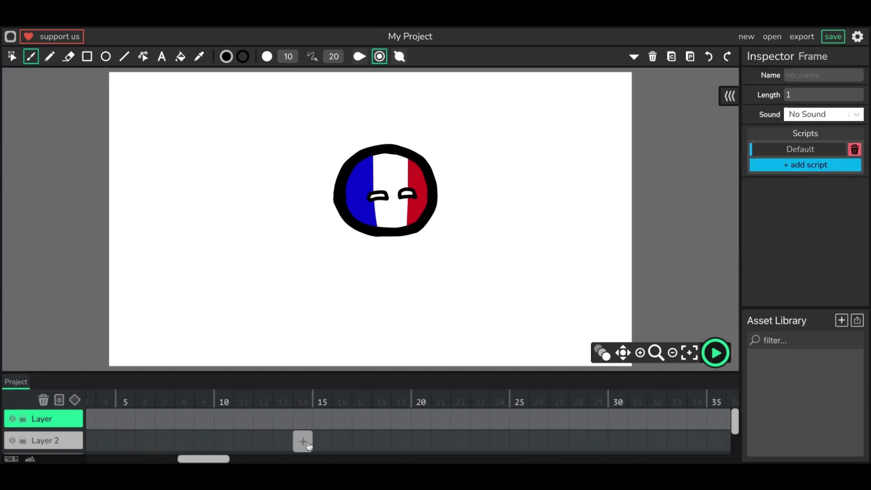
{"action": "scroll", "coordinate": [308, 447], "scroll_direction": "right", "scroll_amount": 2}
{"action": "scroll", "coordinate": [307, 439], "scroll_direction": "left", "scroll_amount": 4}
{"action": "left_click", "coordinate": [312, 417]}
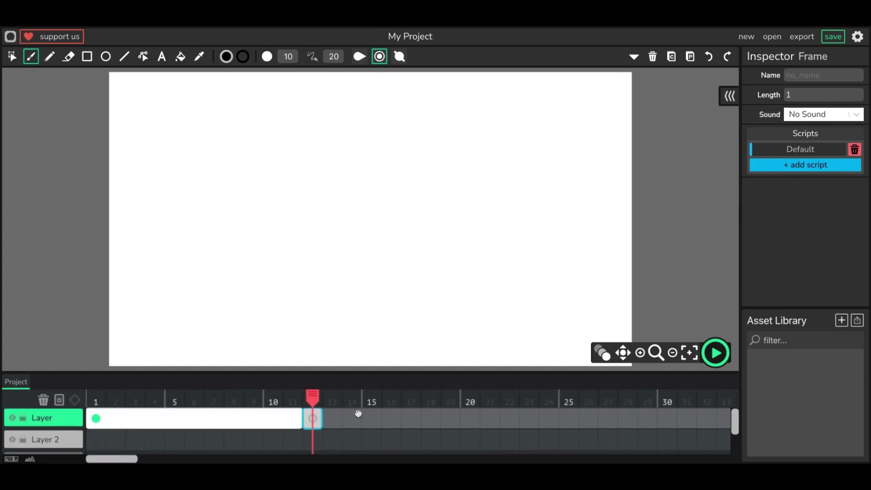
{"action": "left_click", "coordinate": [451, 417]}
{"action": "left_click", "coordinate": [215, 417]}
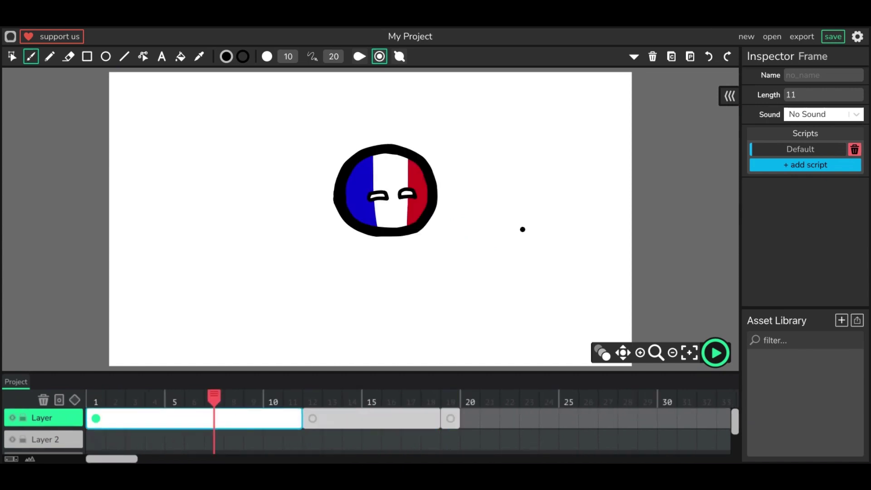
{"action": "left_click", "coordinate": [300, 423]}
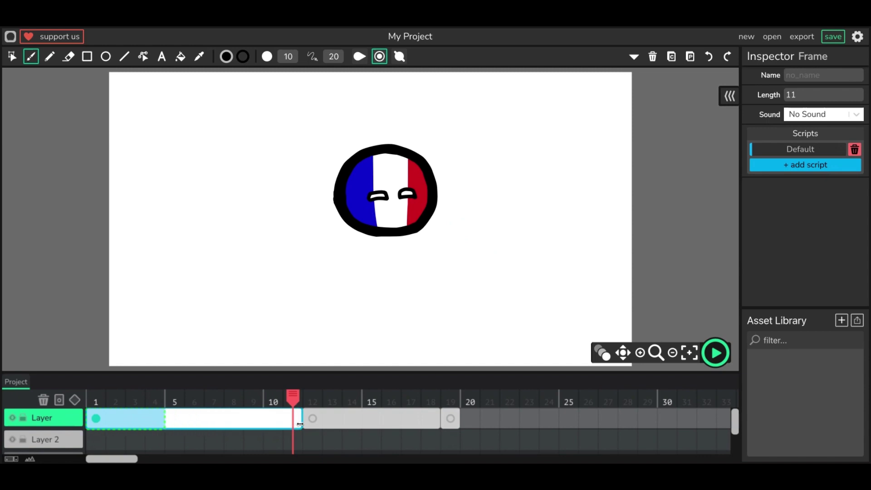
{"action": "left_click_drag", "start_coordinate": [300, 422], "coordinate": [105, 422]}
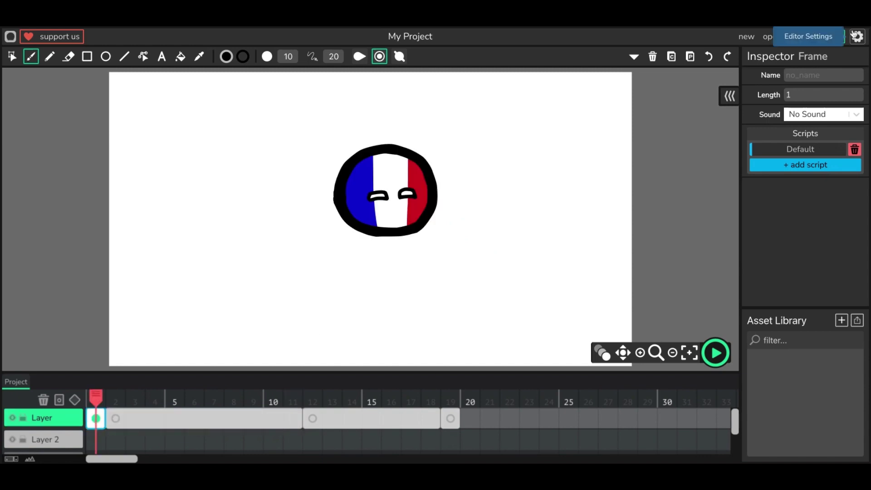
{"action": "left_click", "coordinate": [858, 36]}
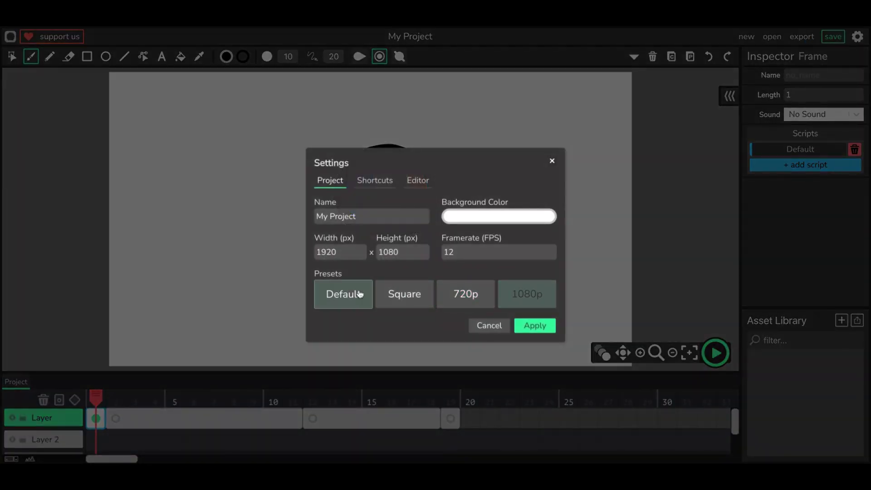
{"action": "left_click", "coordinate": [356, 293]}
{"action": "left_click", "coordinate": [403, 293]}
{"action": "left_click", "coordinate": [464, 295]}
{"action": "left_click", "coordinate": [502, 296]}
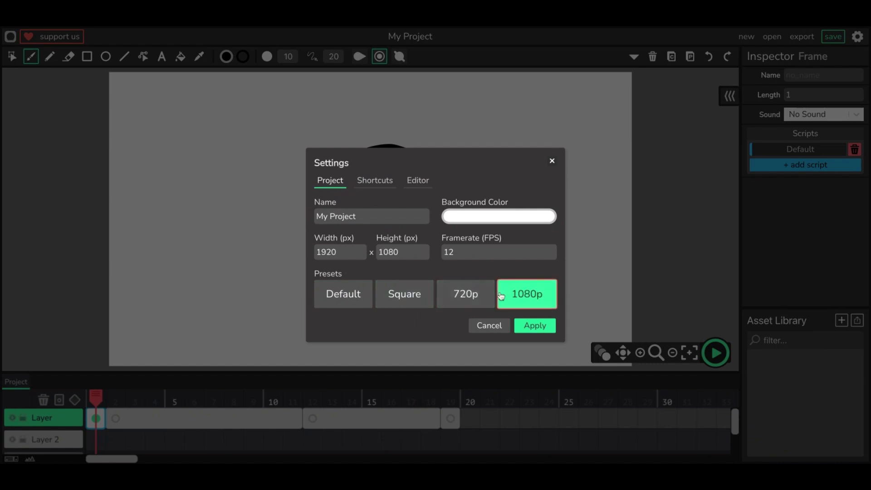
{"action": "left_click", "coordinate": [374, 180]}
{"action": "left_click", "coordinate": [418, 180]}
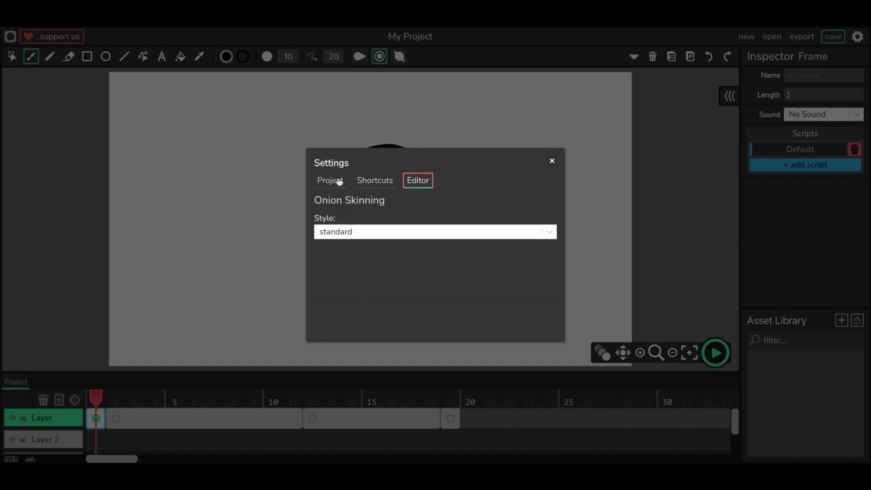
{"action": "left_click", "coordinate": [330, 181]}
{"action": "left_click", "coordinate": [552, 161]}
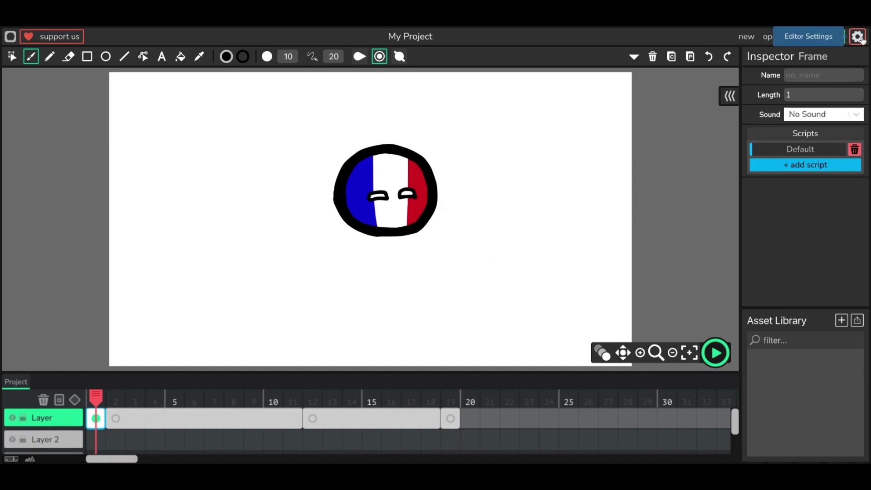
{"action": "left_click", "coordinate": [858, 37]}
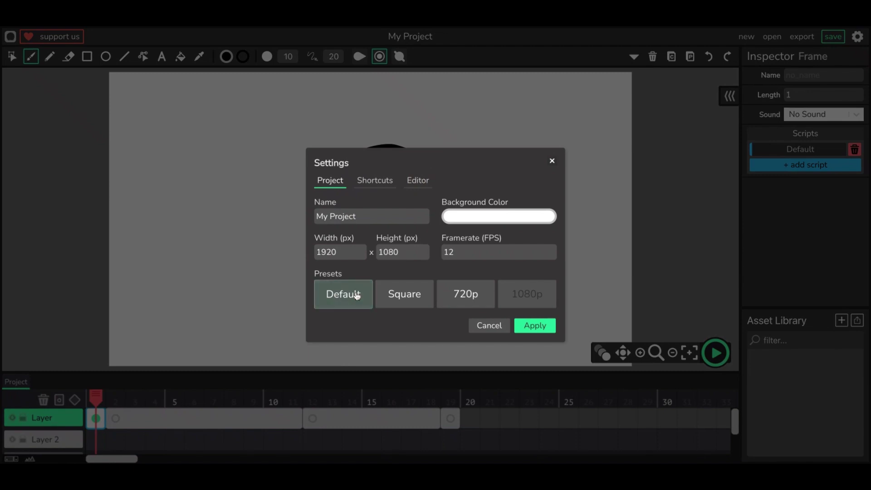
{"action": "left_click", "coordinate": [343, 295]}
{"action": "left_click", "coordinate": [395, 295]}
{"action": "left_click", "coordinate": [468, 303]}
{"action": "left_click", "coordinate": [519, 304]}
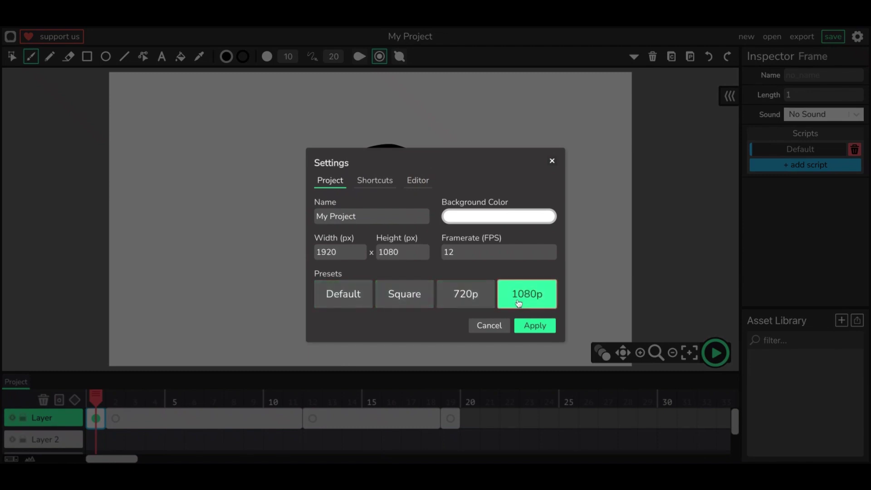
{"action": "left_click", "coordinate": [542, 325]}
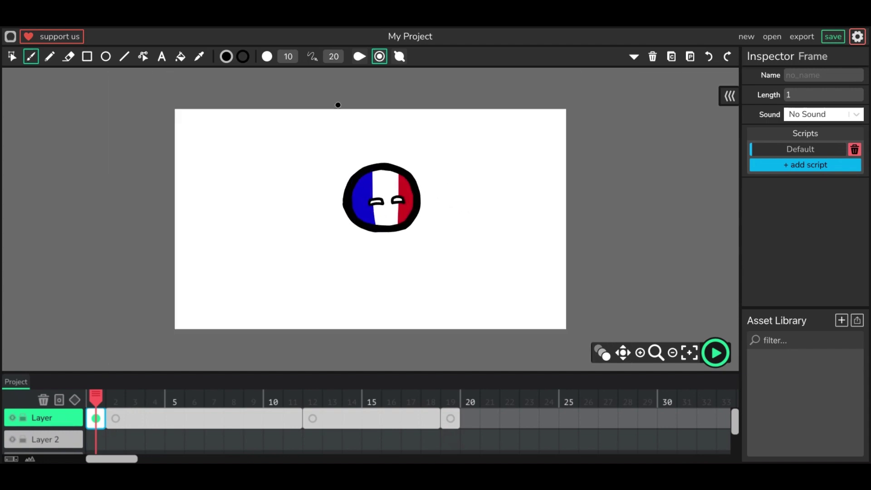
{"action": "left_click", "coordinate": [857, 39]}
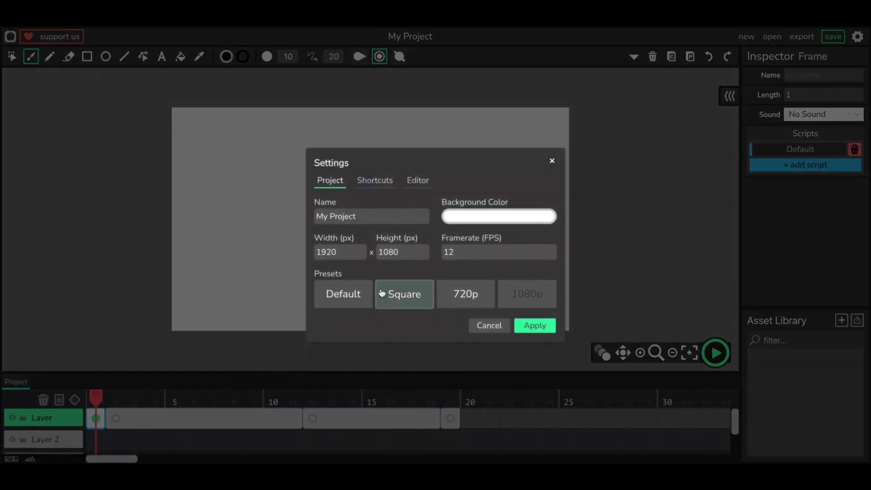
{"action": "left_click", "coordinate": [366, 294]}
{"action": "left_click", "coordinate": [536, 333]}
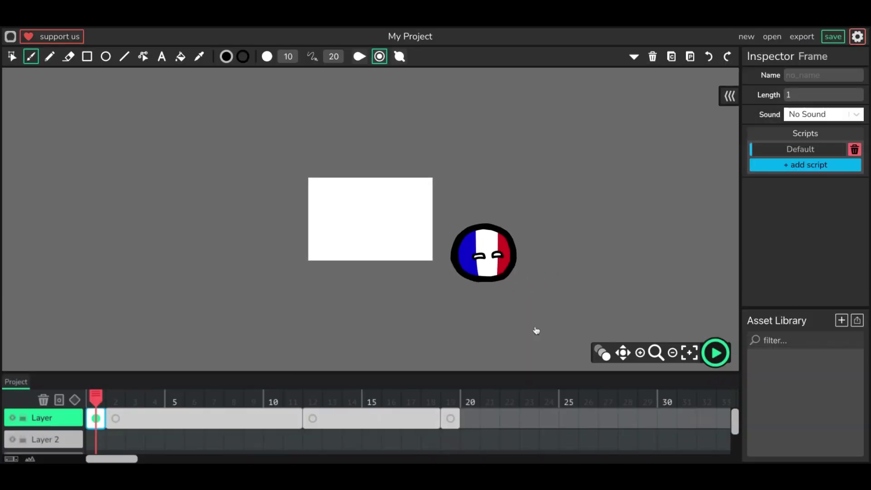
{"action": "left_click", "coordinate": [12, 57]}
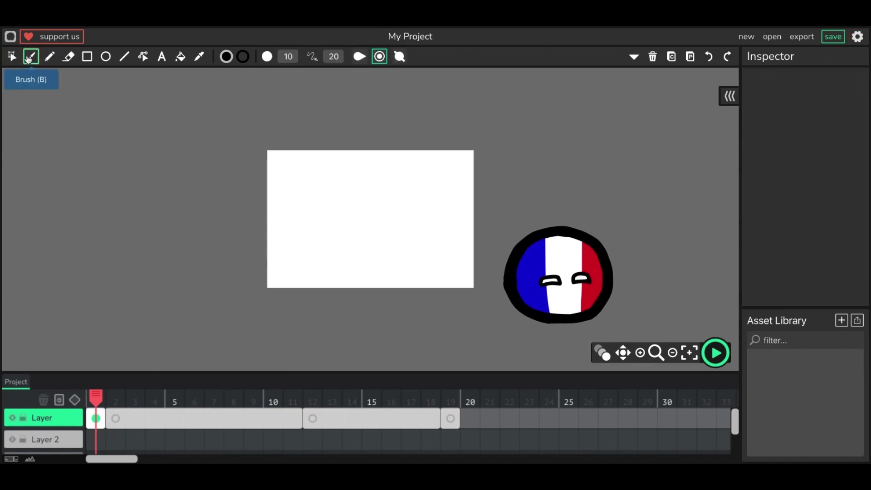
{"action": "left_click", "coordinate": [31, 56]}
{"action": "left_click_drag", "start_coordinate": [364, 261], "coordinate": [437, 262]}
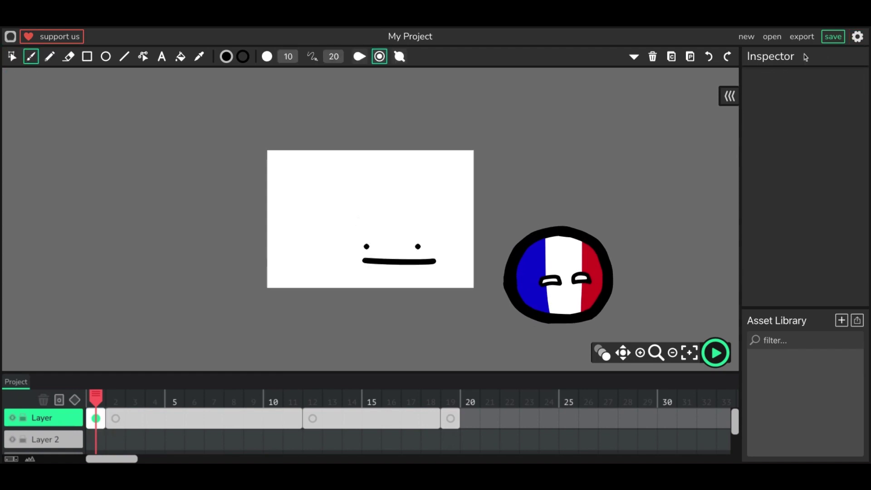
{"action": "left_click", "coordinate": [858, 37]}
{"action": "left_click", "coordinate": [529, 294]}
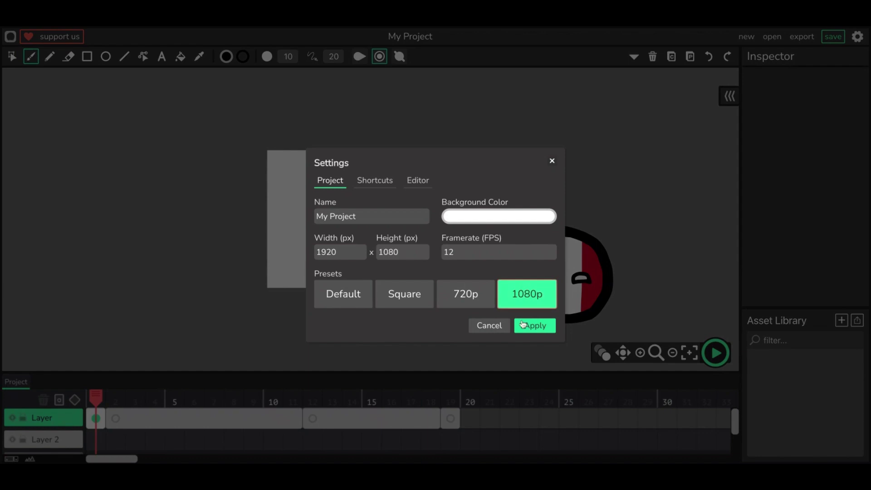
{"action": "left_click", "coordinate": [535, 325]}
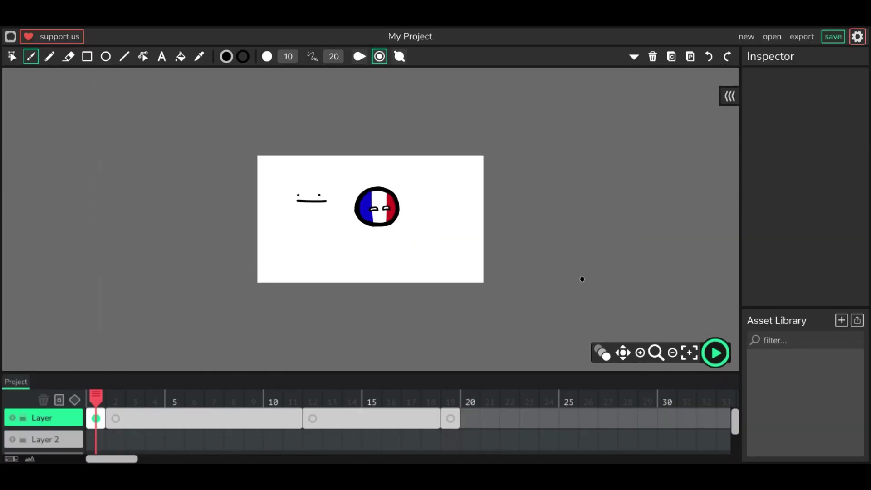
{"action": "left_click", "coordinate": [12, 56]}
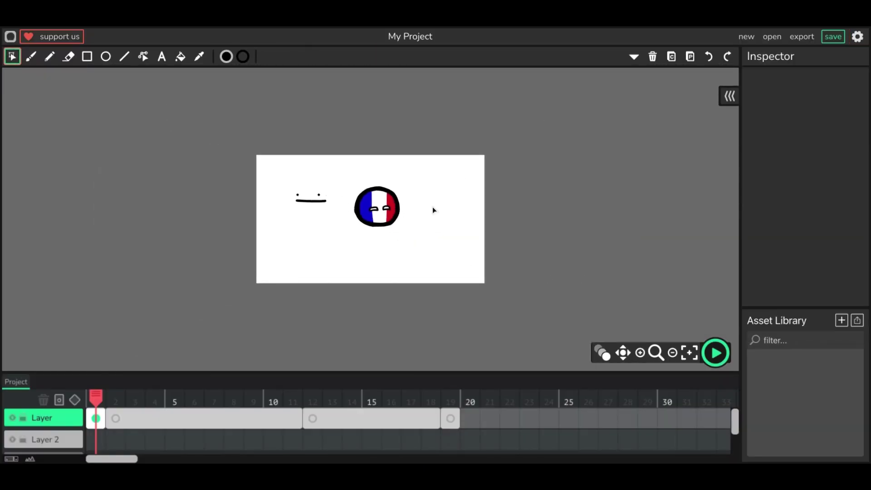
{"action": "left_click_drag", "start_coordinate": [280, 189], "coordinate": [325, 224]}
{"action": "key", "text": "Delete"}
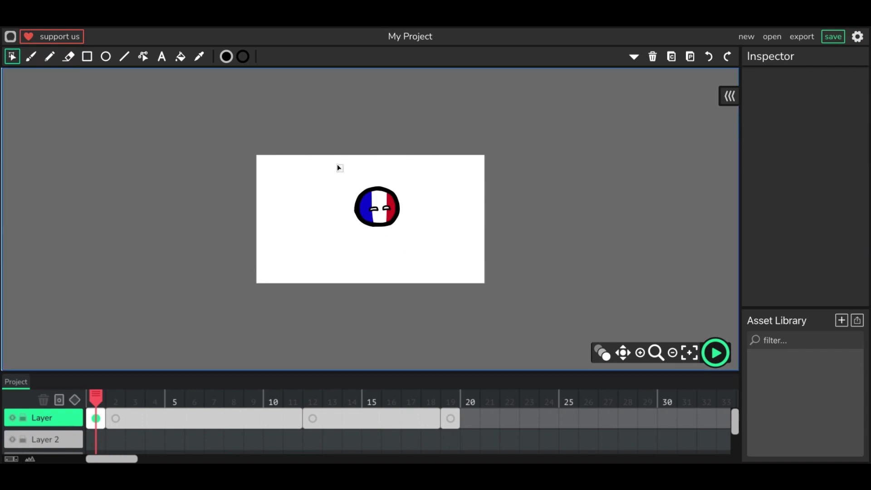
{"action": "mouse_move", "coordinate": [339, 167]}
{"action": "left_mouse_down"}
{"action": "mouse_move", "coordinate": [403, 226]}
{"action": "mouse_move", "coordinate": [396, 232]}
{"action": "left_mouse_up"}
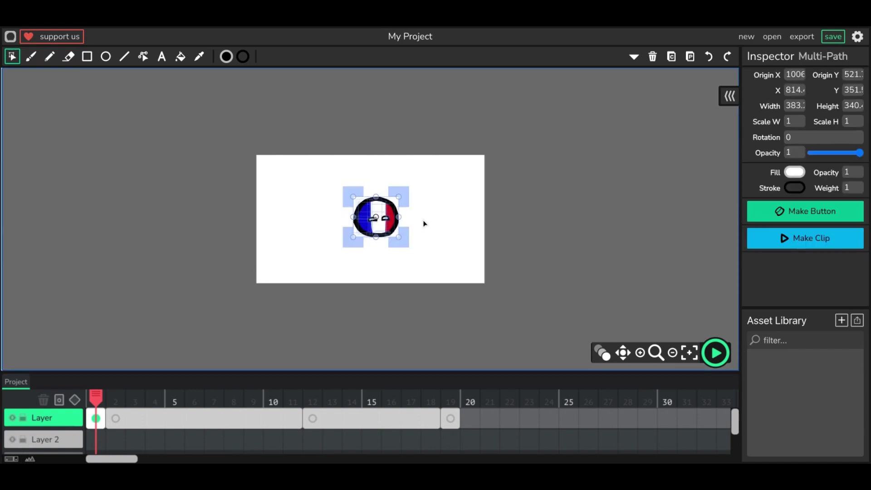